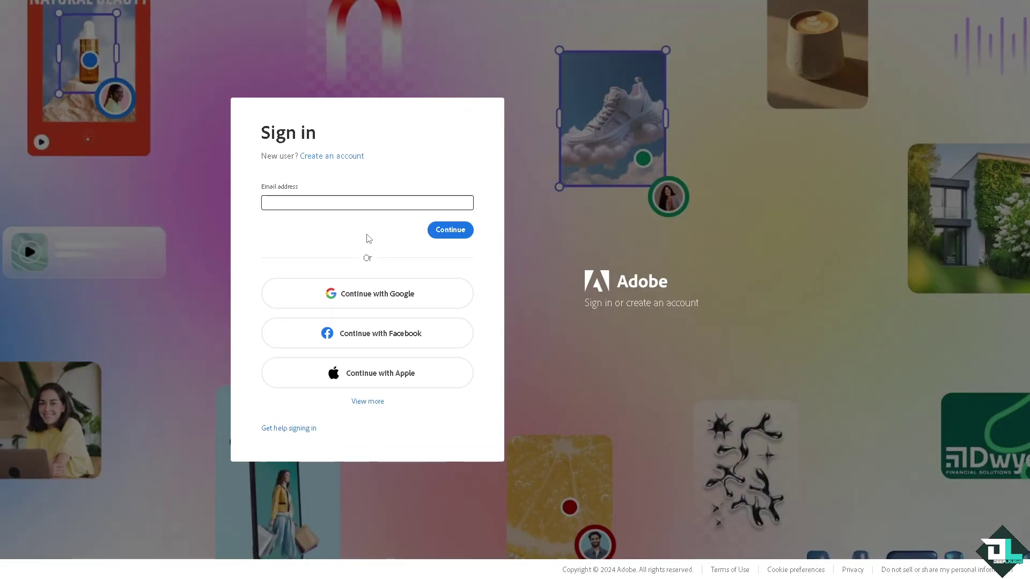
Go from the Adobe sign-in page to the 'Create an account' form
left_click(340, 156)
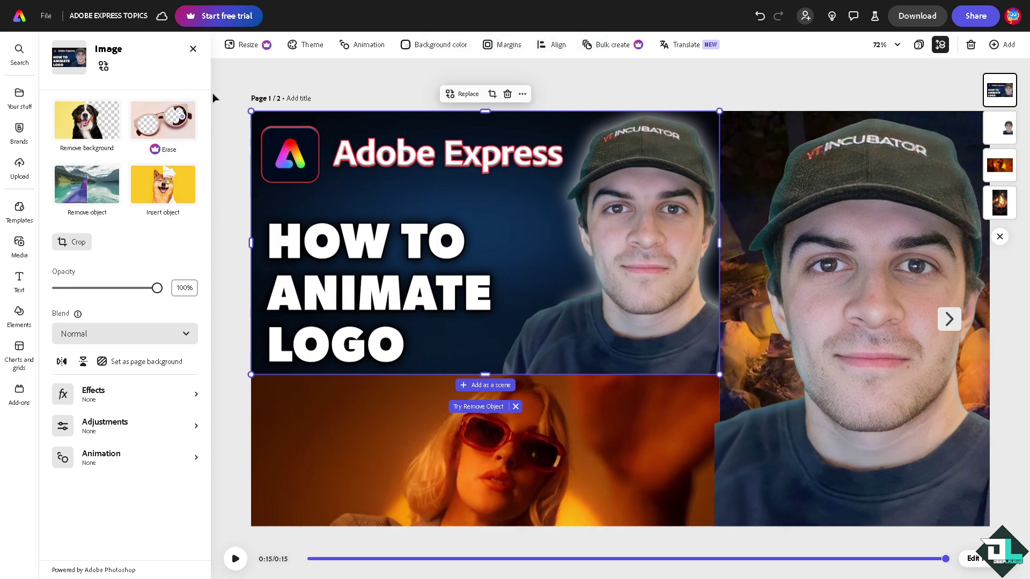
Close the Image panel and bring up the Add new page menu
left_click(193, 49)
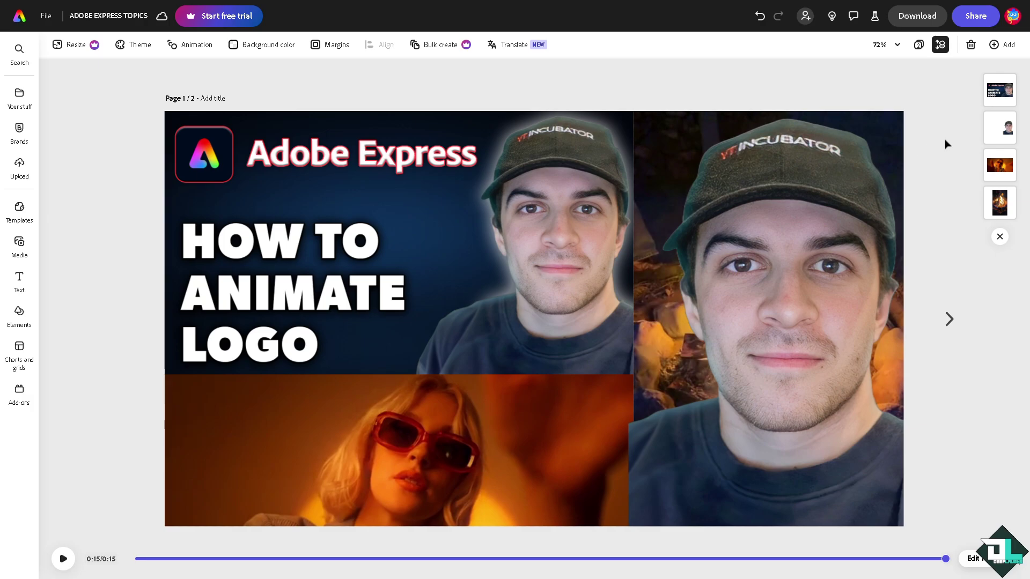
left_click(1000, 44)
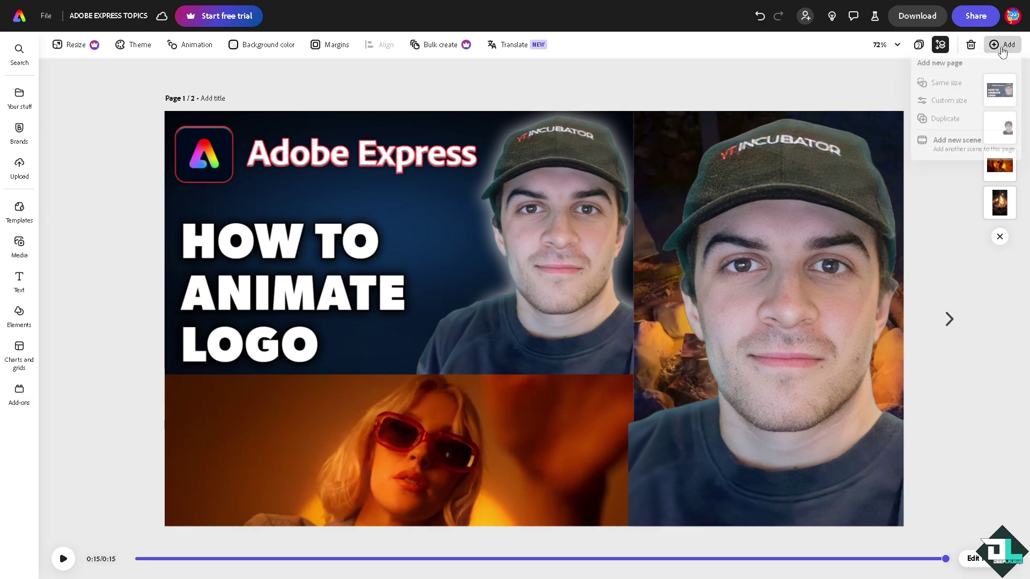
Add a same-size blank page and enlarge the DeepLaughs logo to nearly fill its height
left_click(949, 87)
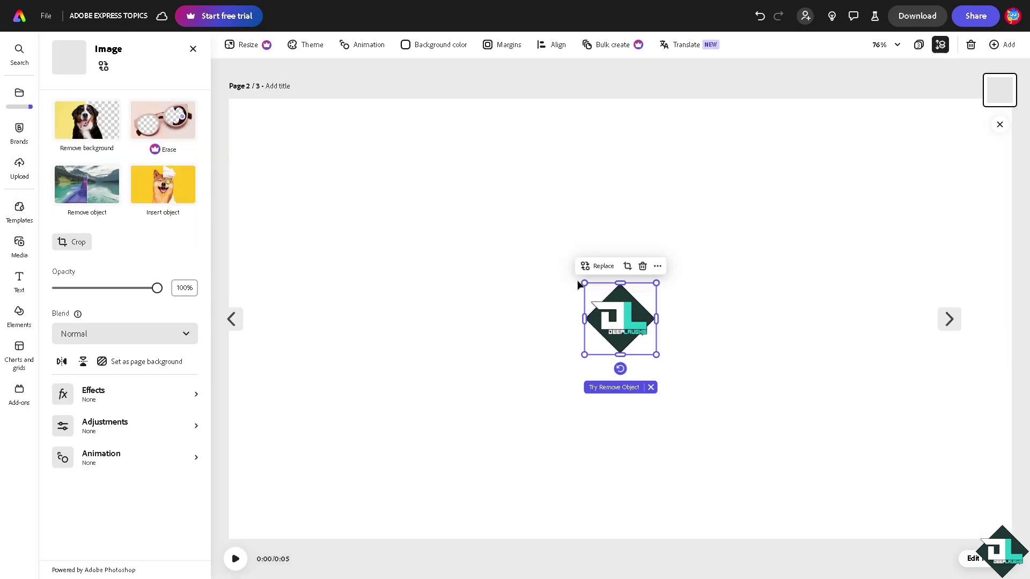
left_click_drag(584, 284, 403, 113)
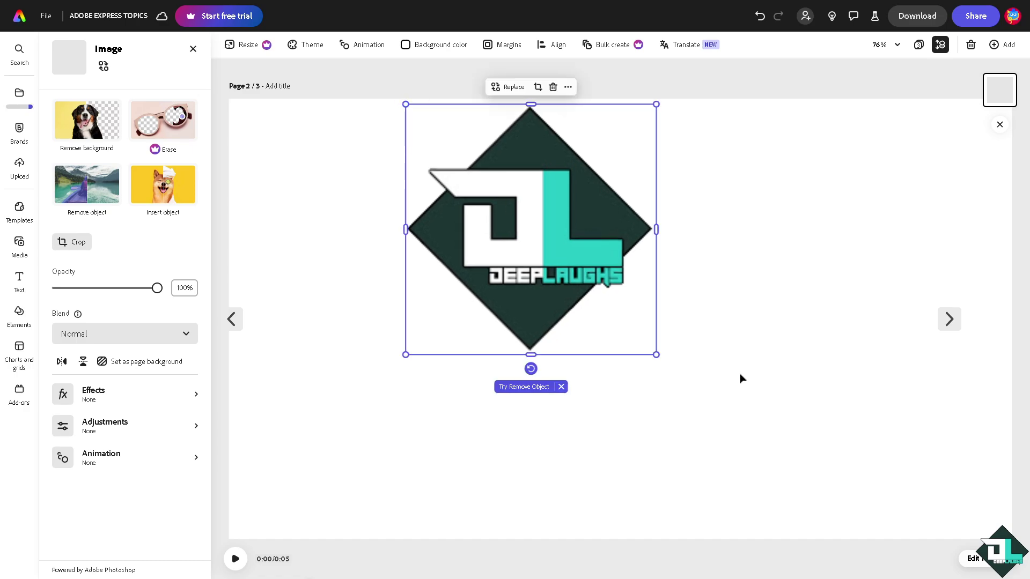
mouse_move(658, 356)
left_mouse_down()
mouse_move(900, 505)
mouse_move(885, 488)
left_mouse_up()
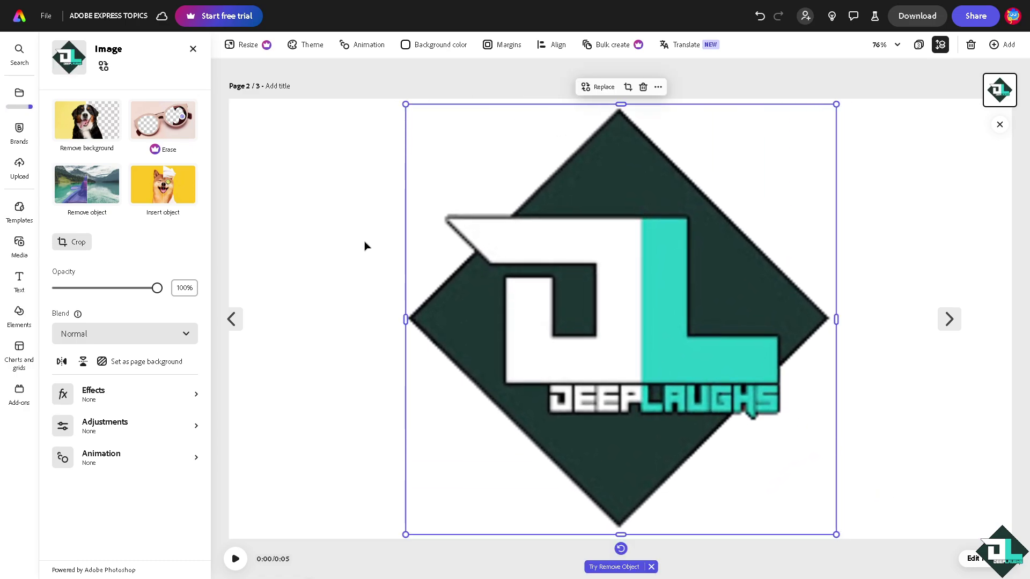
left_click(326, 184)
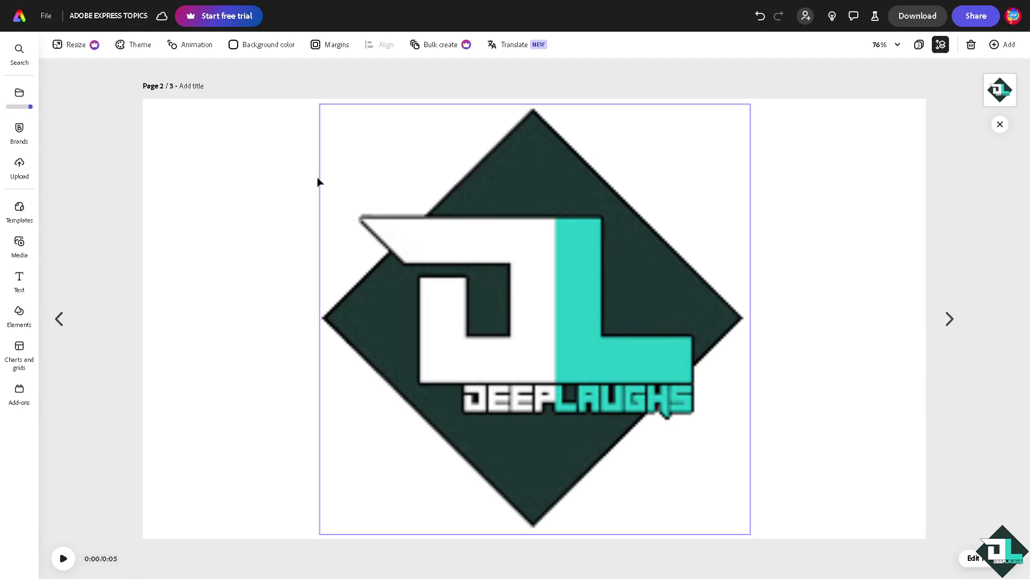
left_click(546, 233)
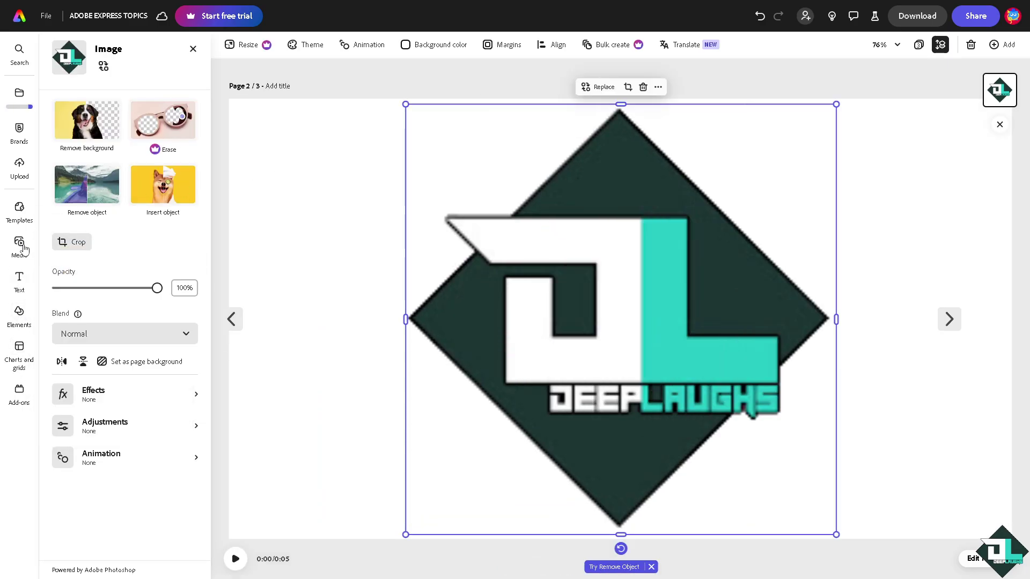
Search all media for backgrounds and add the misty blue stage photo to the page
left_click(20, 245)
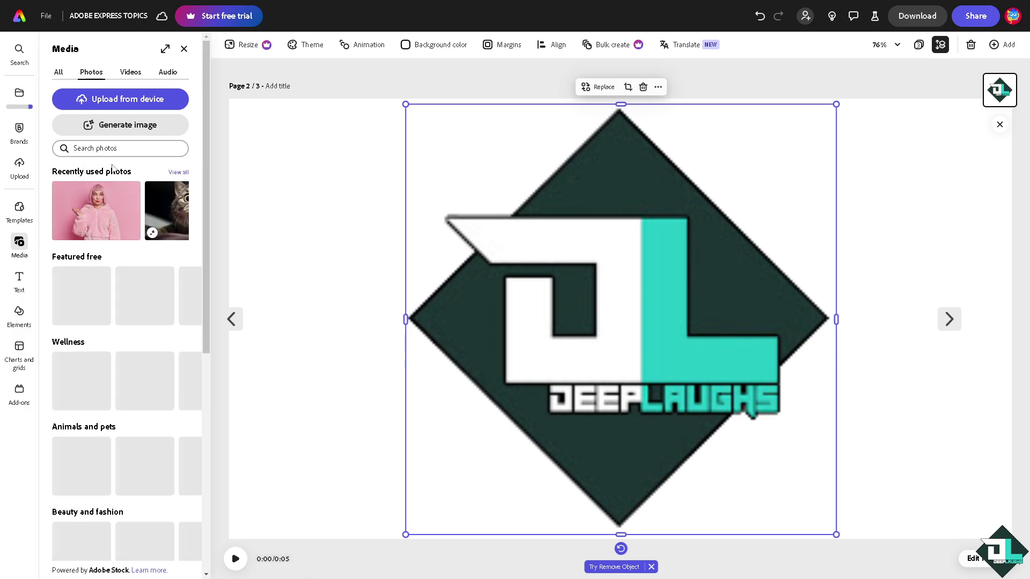
left_click(60, 72)
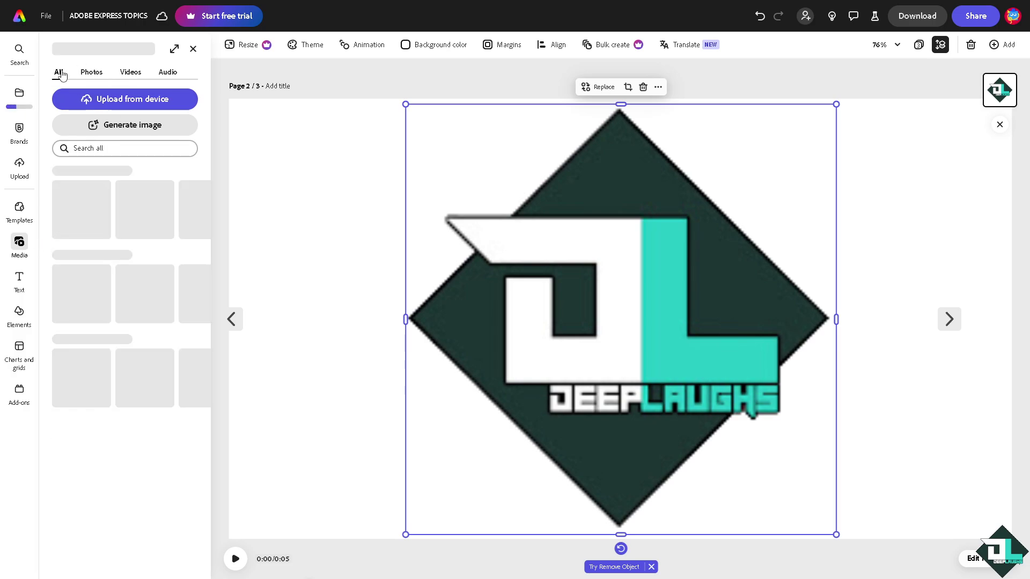
left_click(107, 148)
type("backgrou")
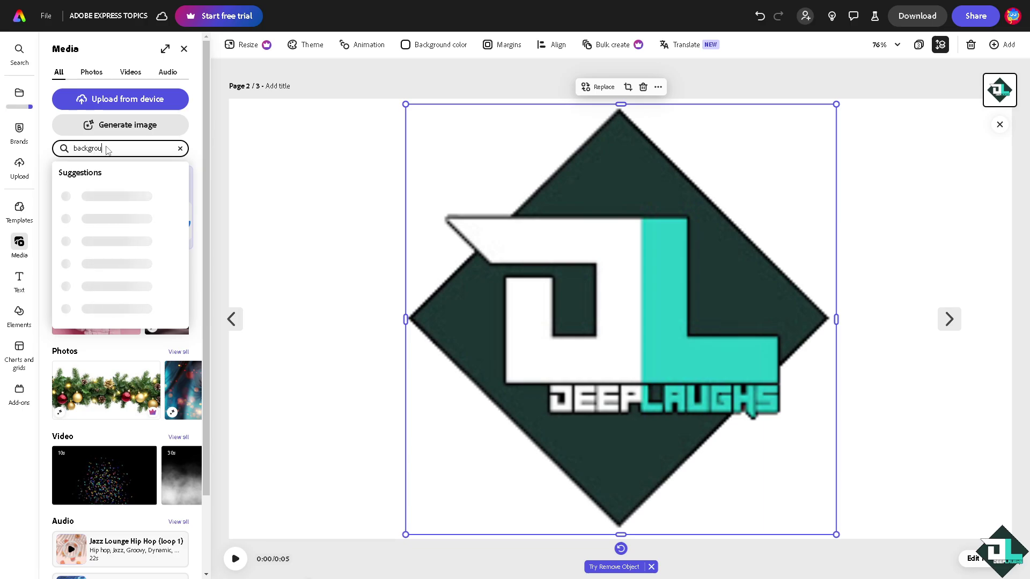
type("nd")
key("Return")
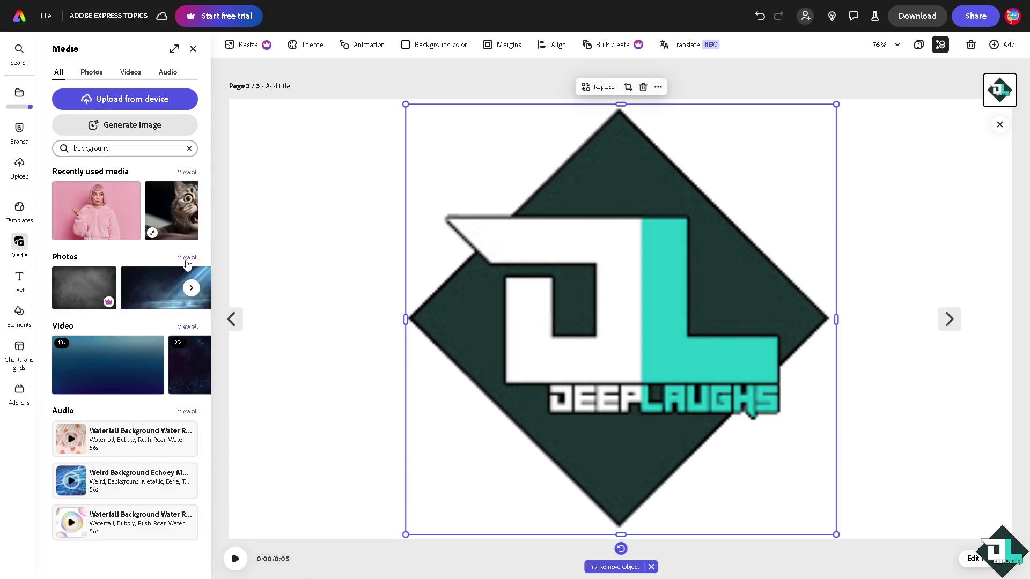
left_click(165, 287)
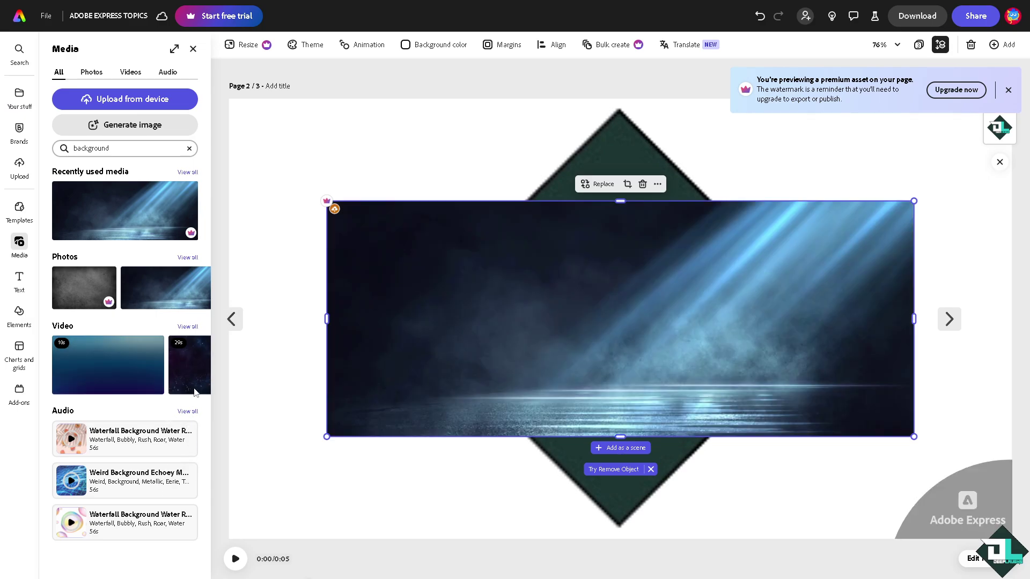
Stretch the stage photo to cover the whole page and send it behind the logo
left_click_drag(326, 201, 229, 162)
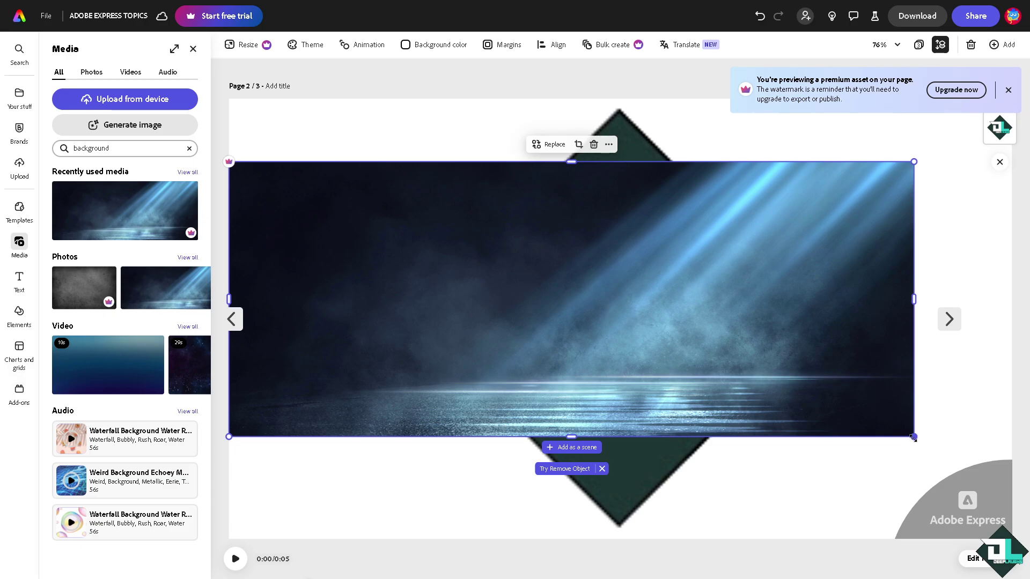
left_click_drag(913, 437, 1028, 495)
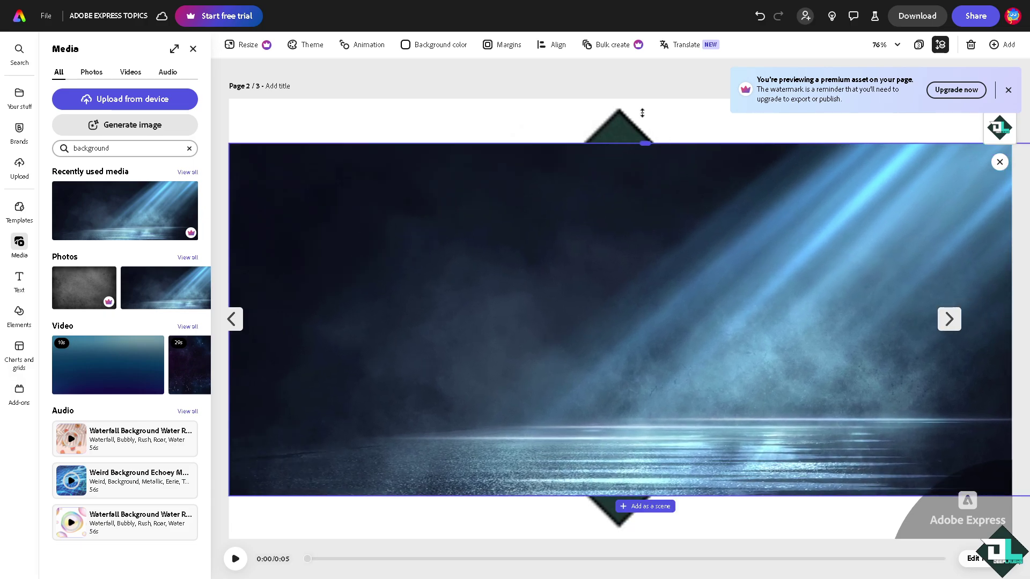
left_click_drag(655, 168, 654, 81)
left_click_drag(653, 524, 652, 539)
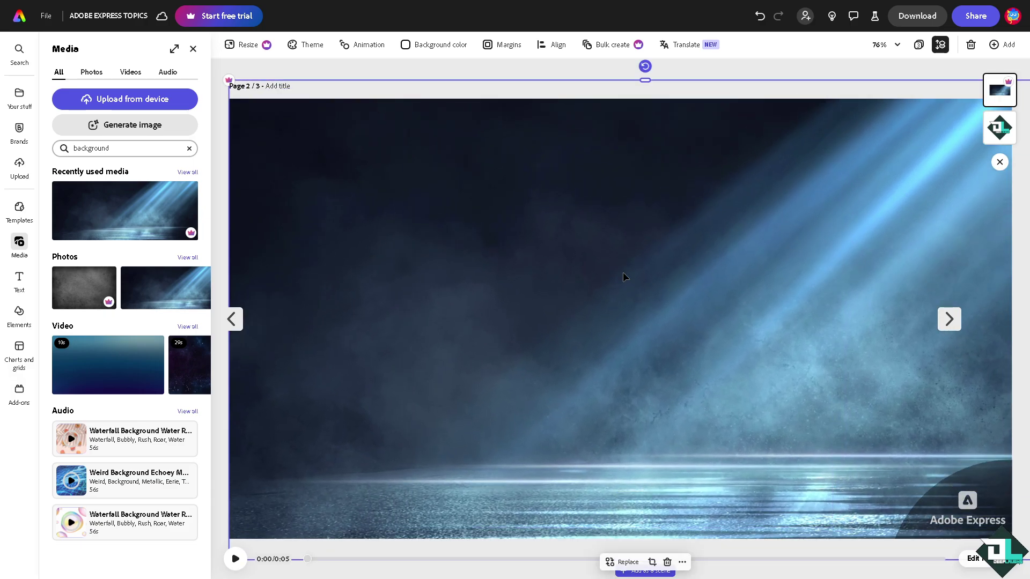
right_click(670, 343)
left_click(655, 431)
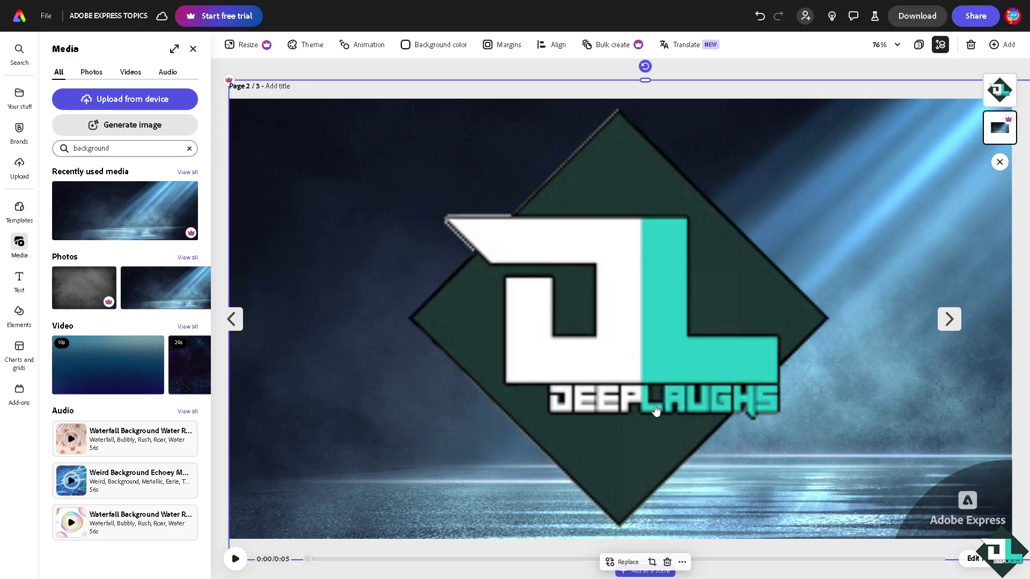
left_click(591, 277)
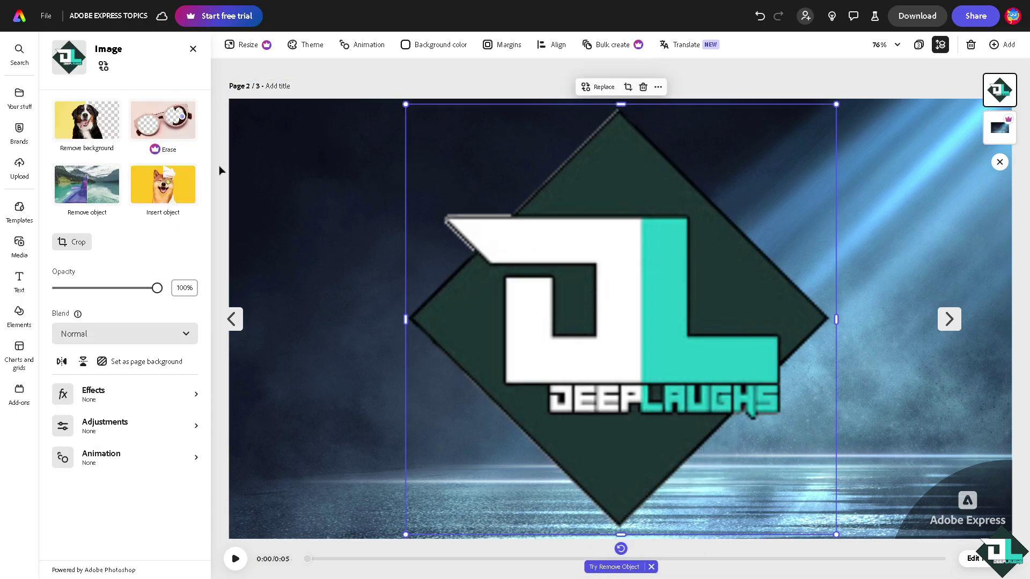
left_click(244, 68)
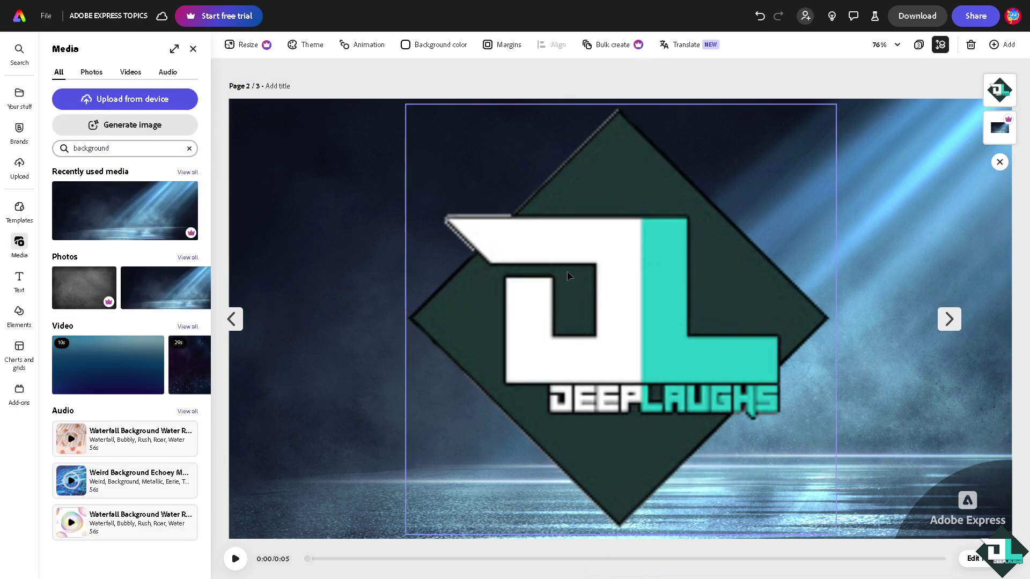
Give the DeepLaughs logo a Pop entrance animation and a Shrink exit animation
left_click(581, 256)
left_click(372, 46)
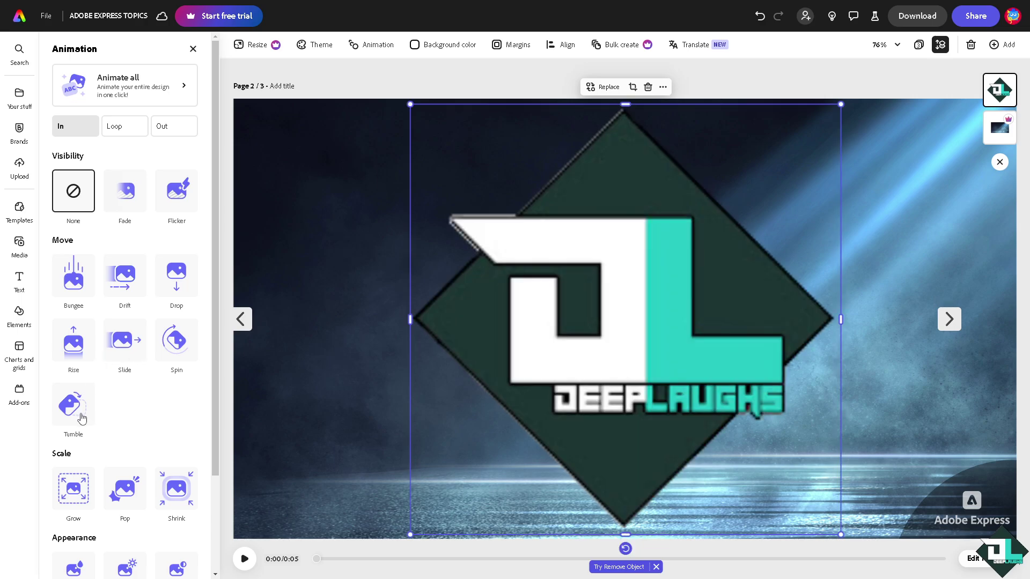
scroll(82, 418, "down", 2)
left_click(127, 398)
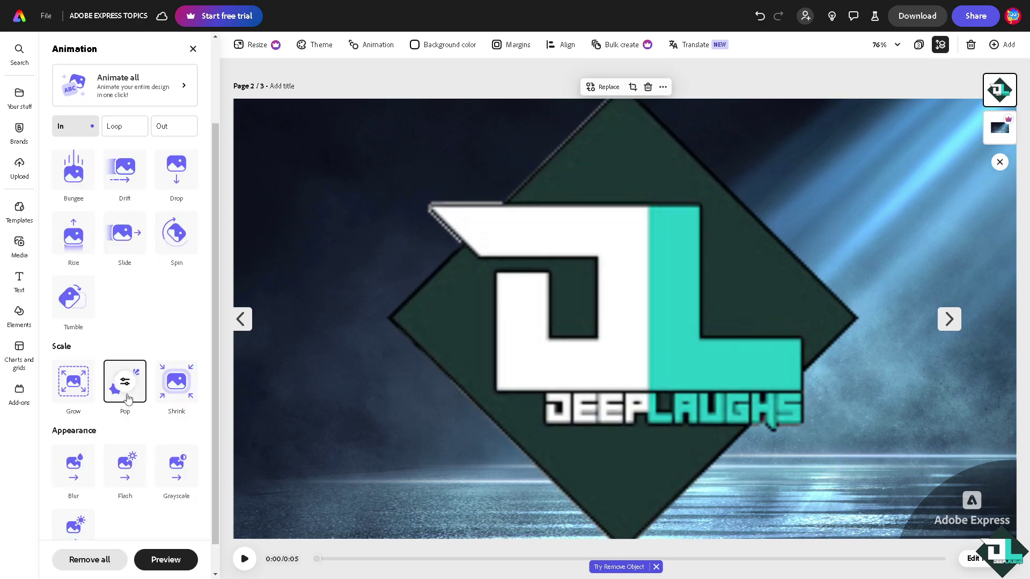
left_click(176, 127)
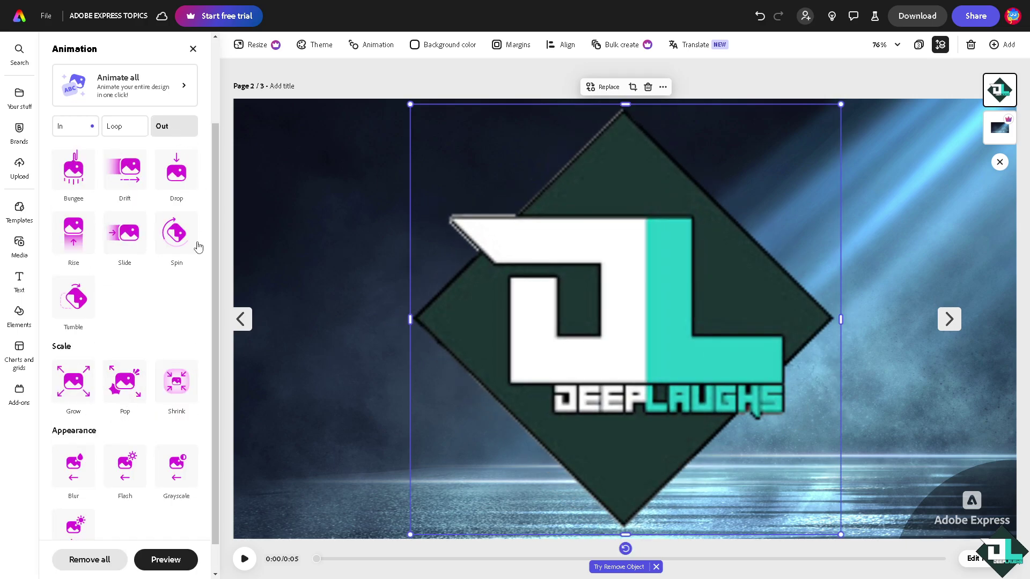
left_click(177, 390)
left_click(162, 565)
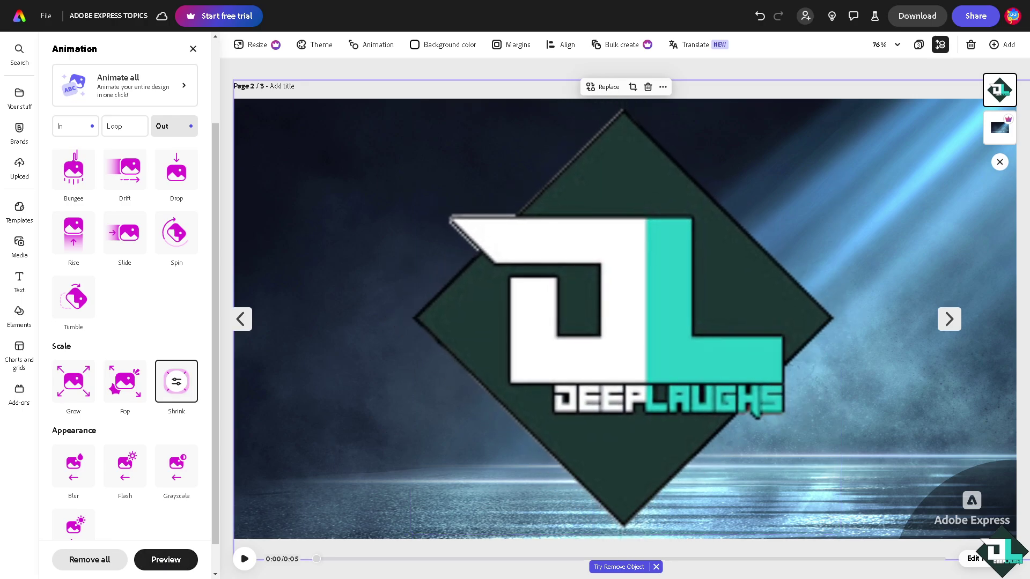
Preview the Pop-and-Shrink page animation three times, then close the Animation panel
left_click(244, 558)
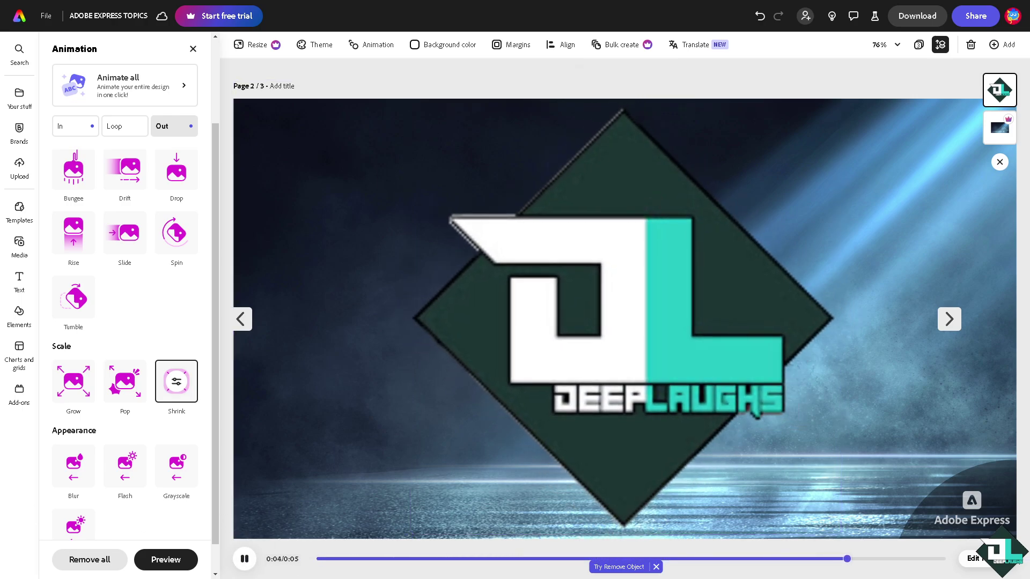
left_click(244, 559)
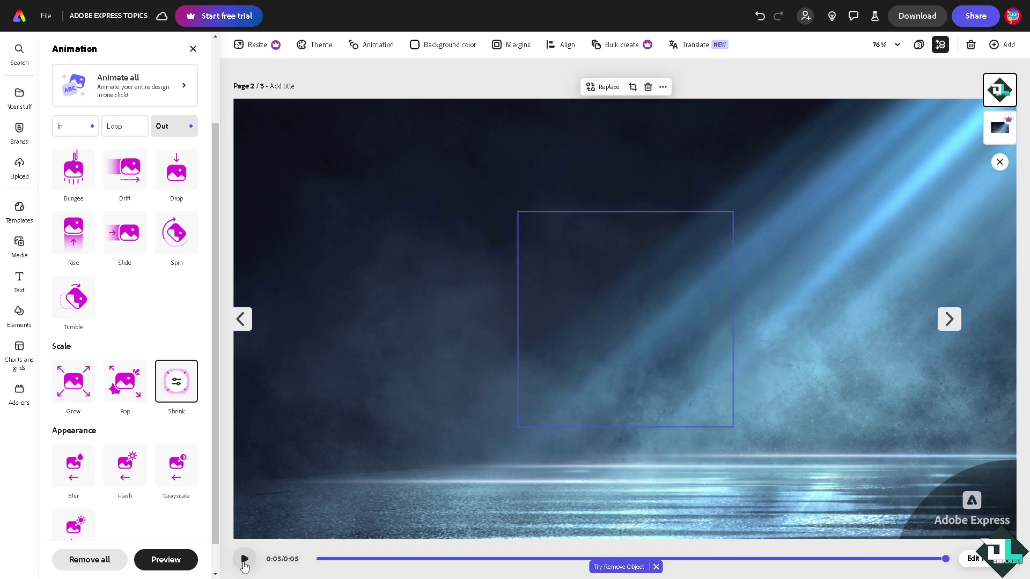
left_click(245, 562)
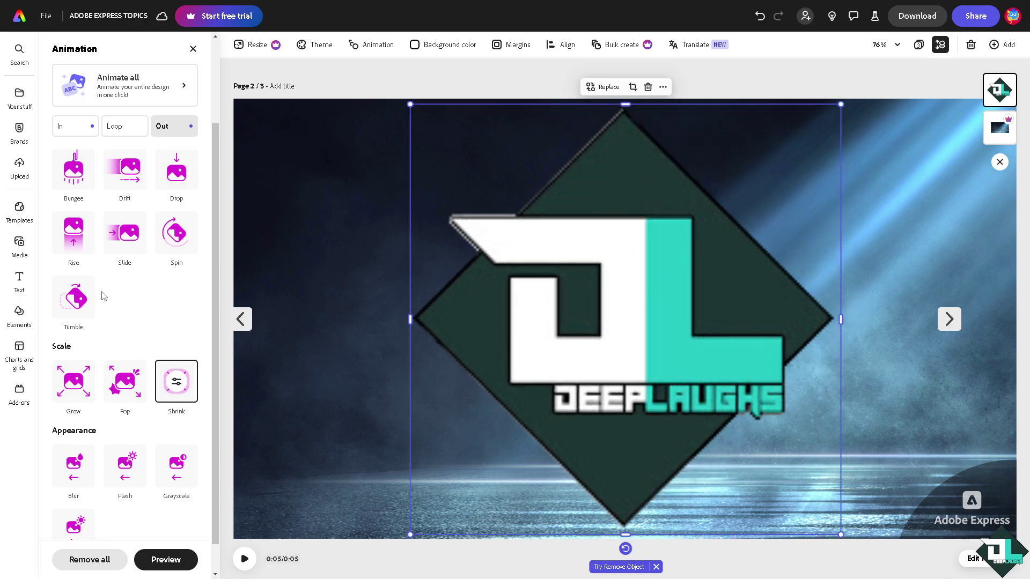
left_click(192, 49)
Close the side panel, then check the download settings and keep MP4 format
left_click(232, 105)
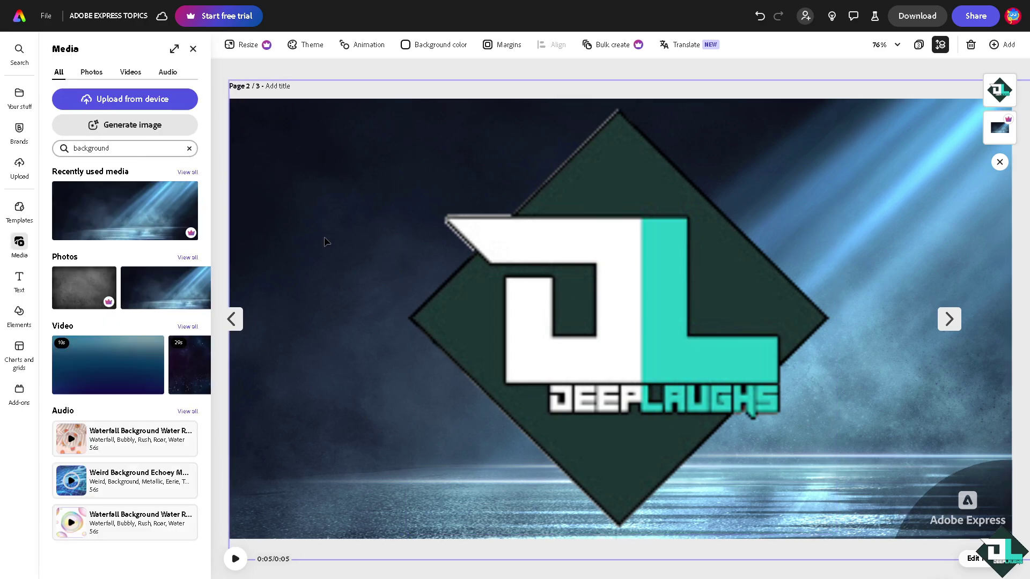
left_click(193, 47)
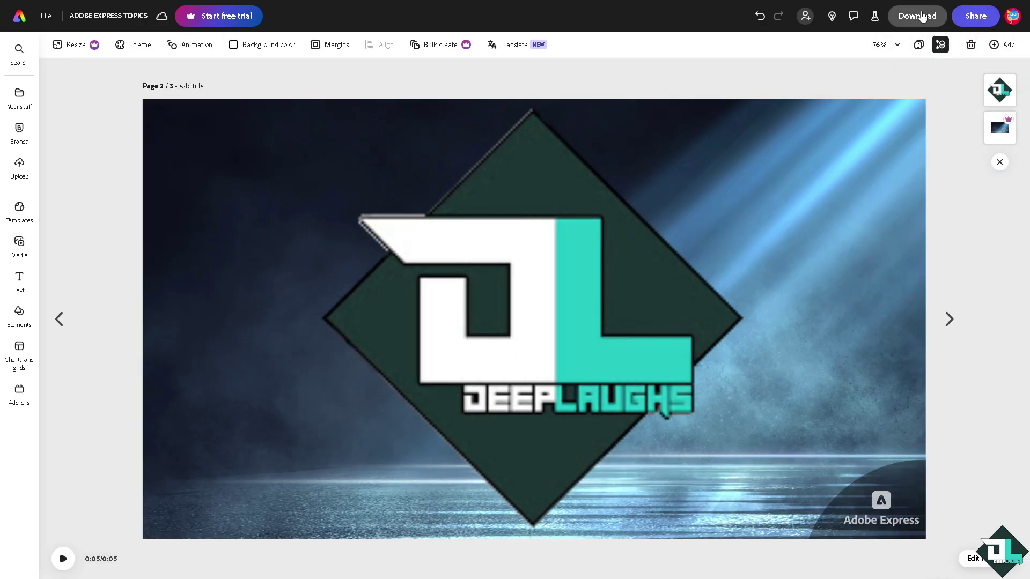
left_click(919, 16)
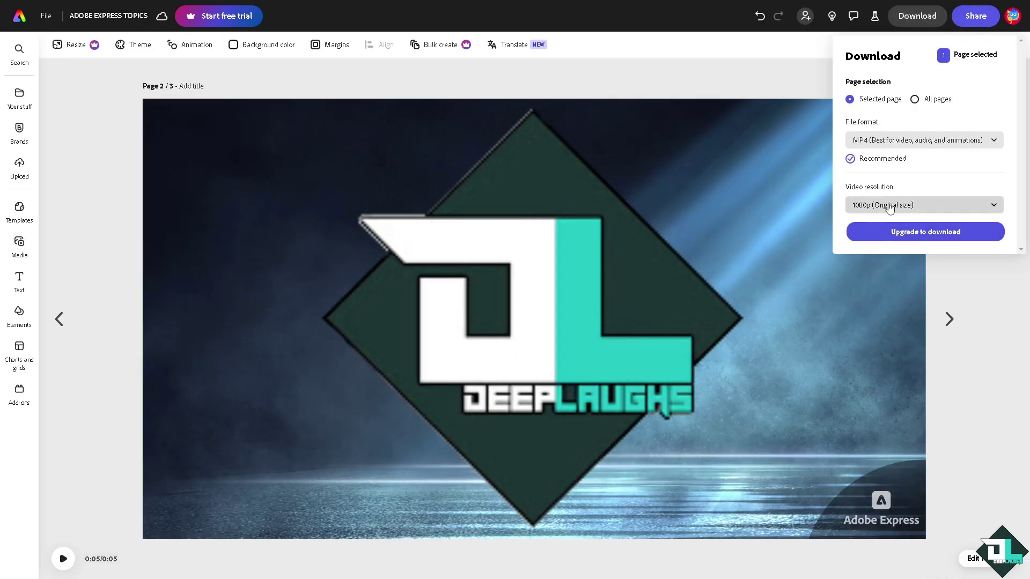
left_click(922, 143)
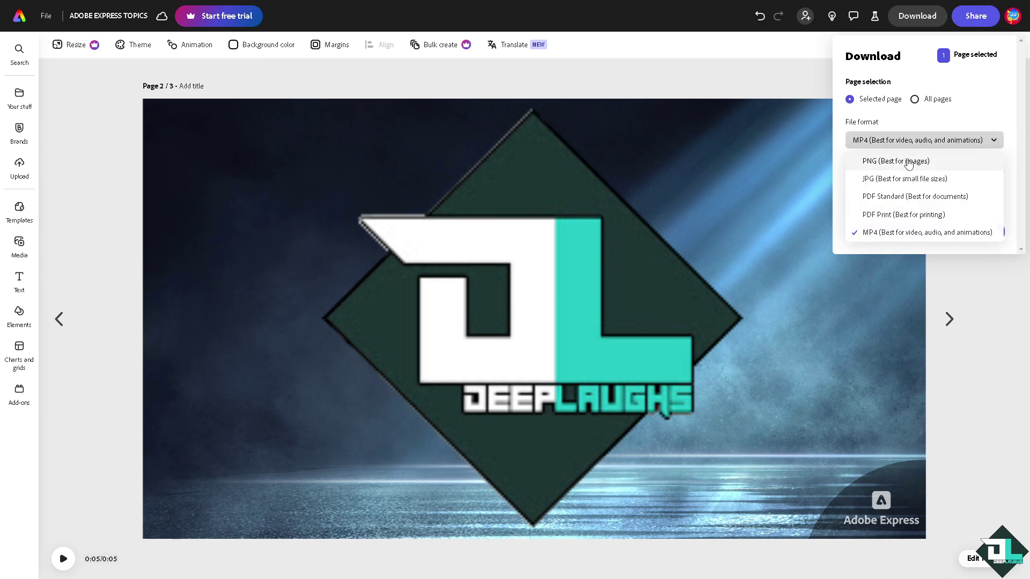
left_click(950, 75)
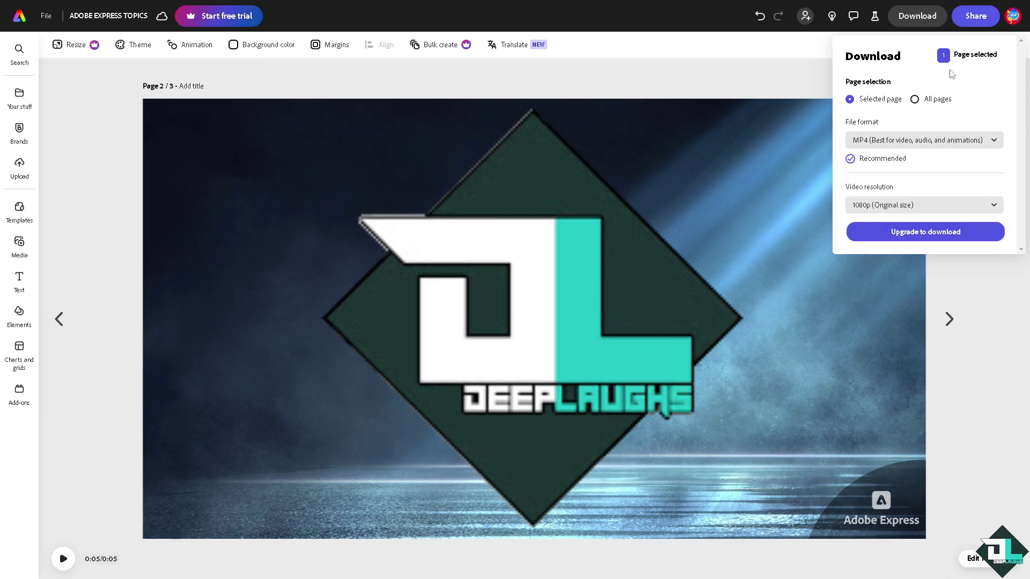
left_click(749, 84)
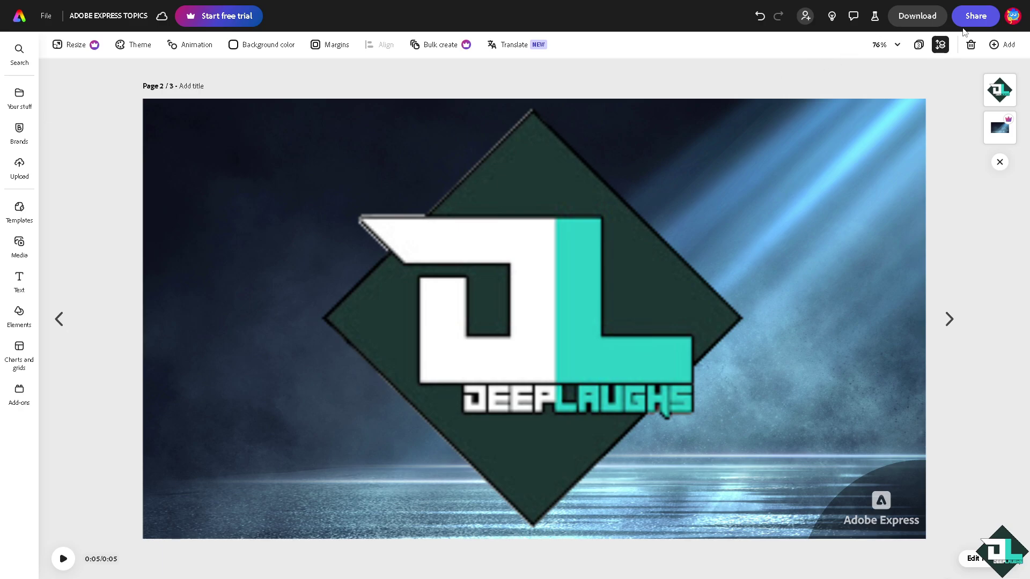
Copy a link to the design from the Share file panel, then close it
left_click(976, 15)
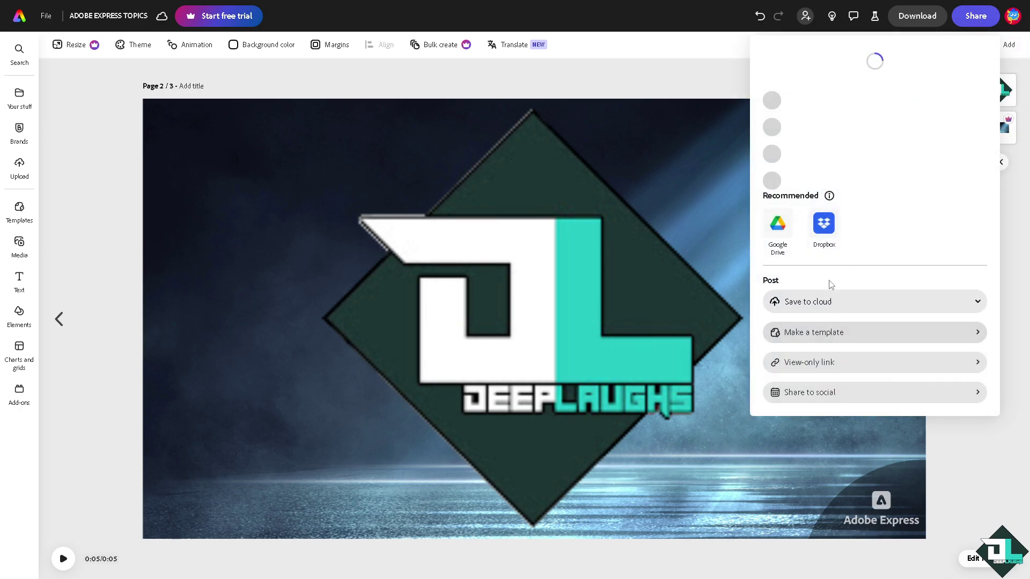
left_click(843, 201)
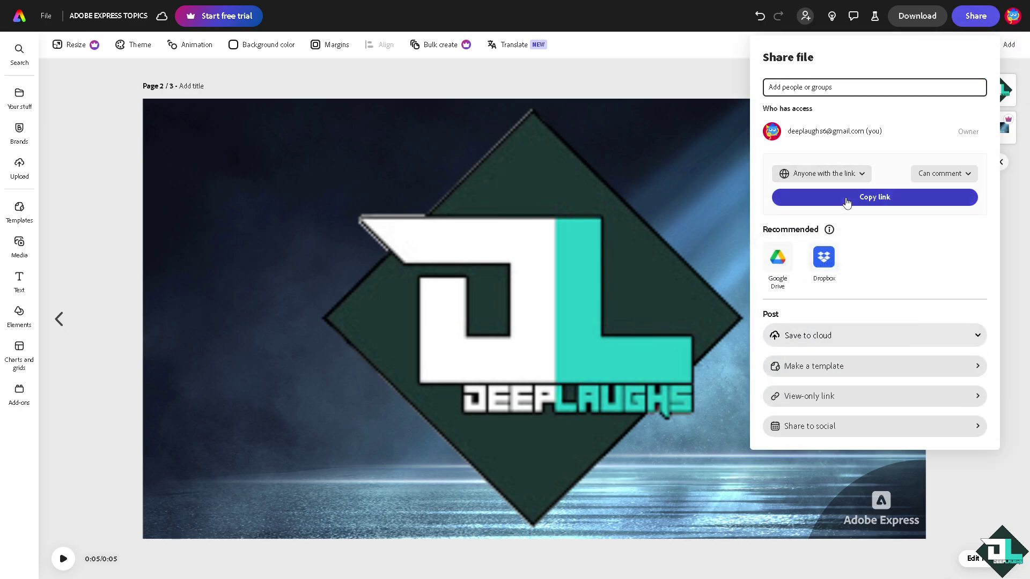
left_click(535, 80)
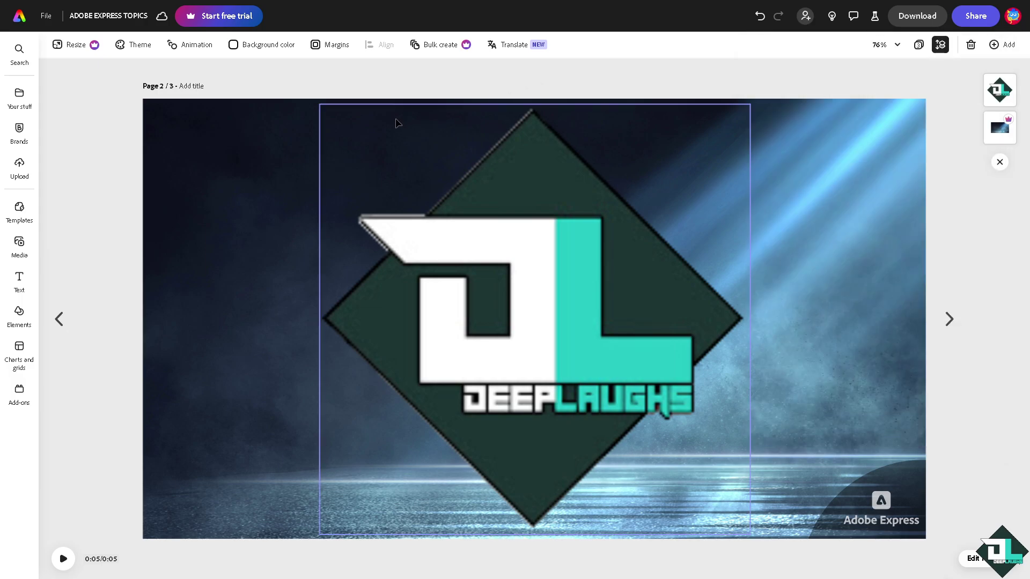